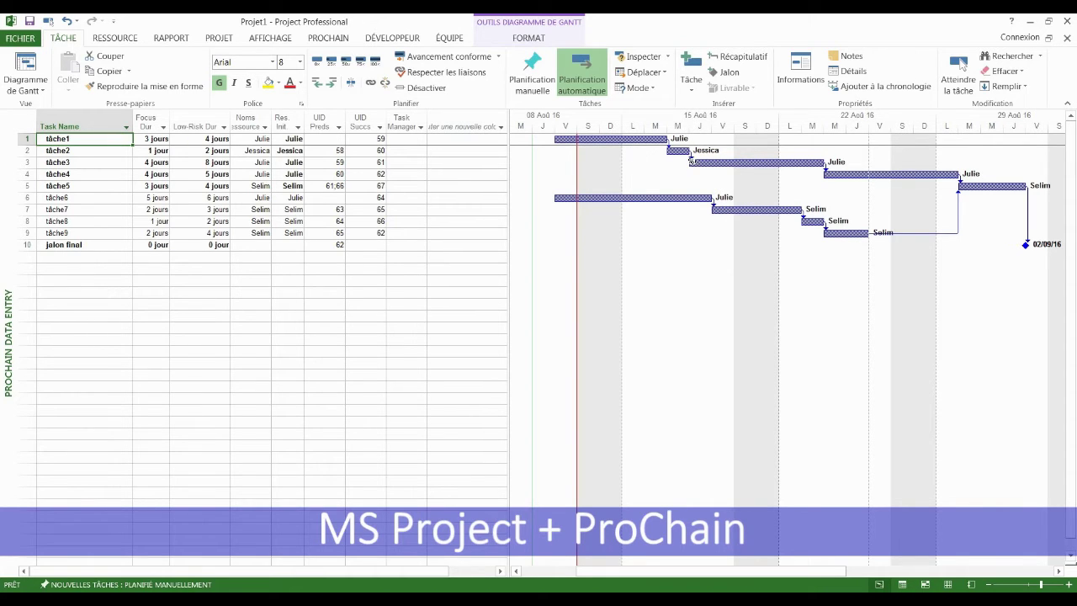
- Examine the linked task bars in the Gantt chart and the Focus Dur and Low-Risk Dur columns of the task table
mouse_move(691, 160)
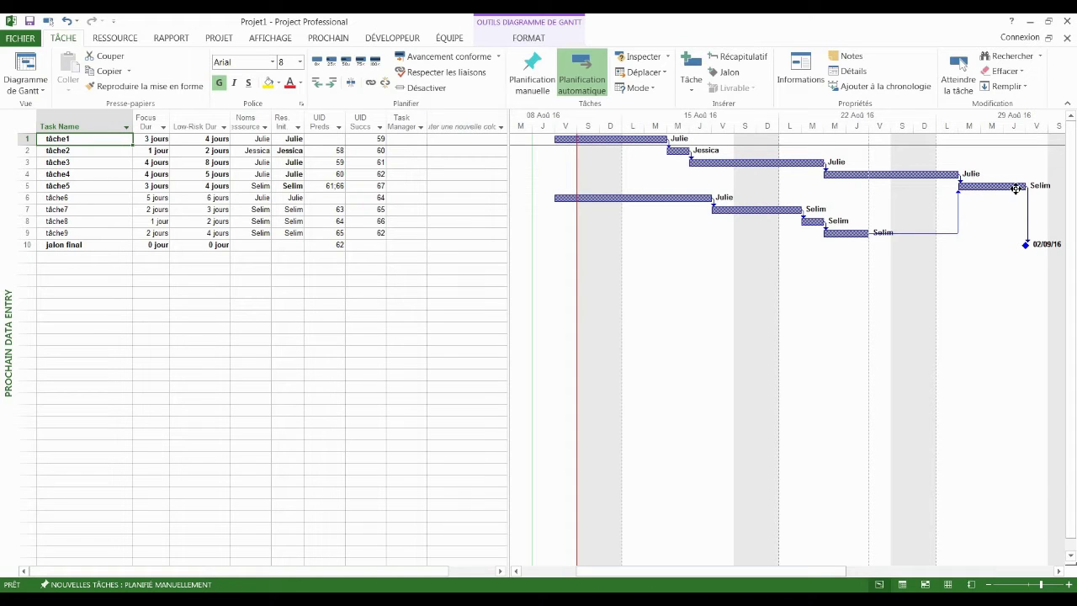
mouse_move(1016, 188)
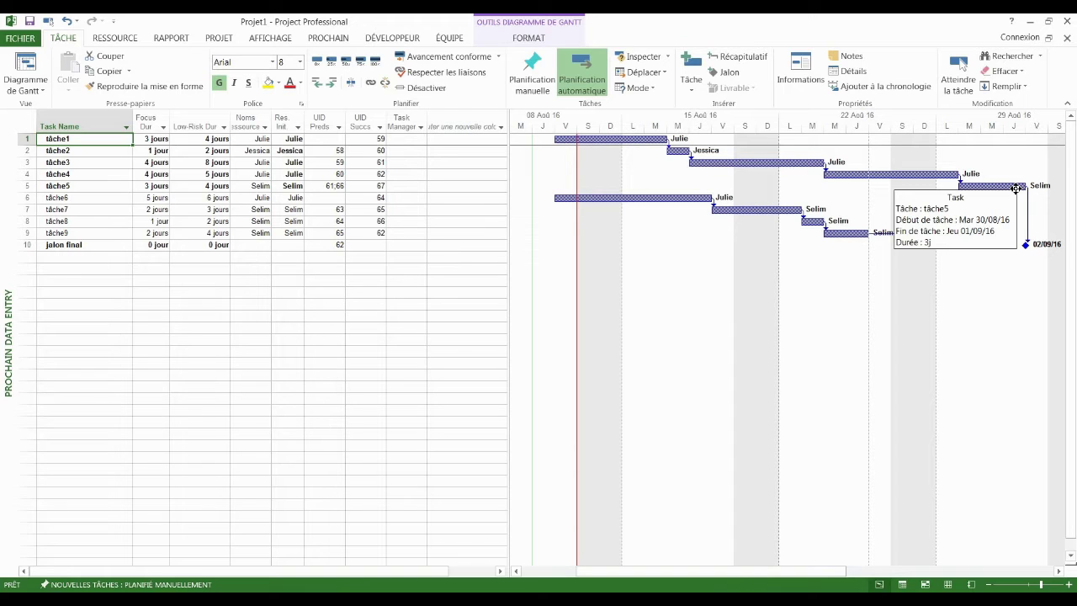
click(583, 70)
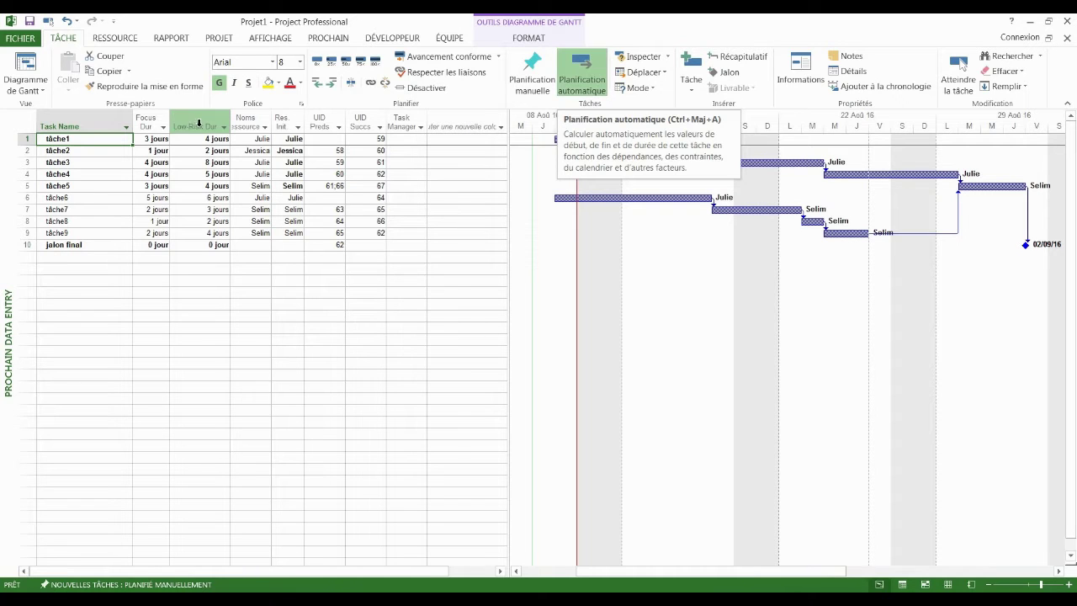
click(154, 140)
click(154, 123)
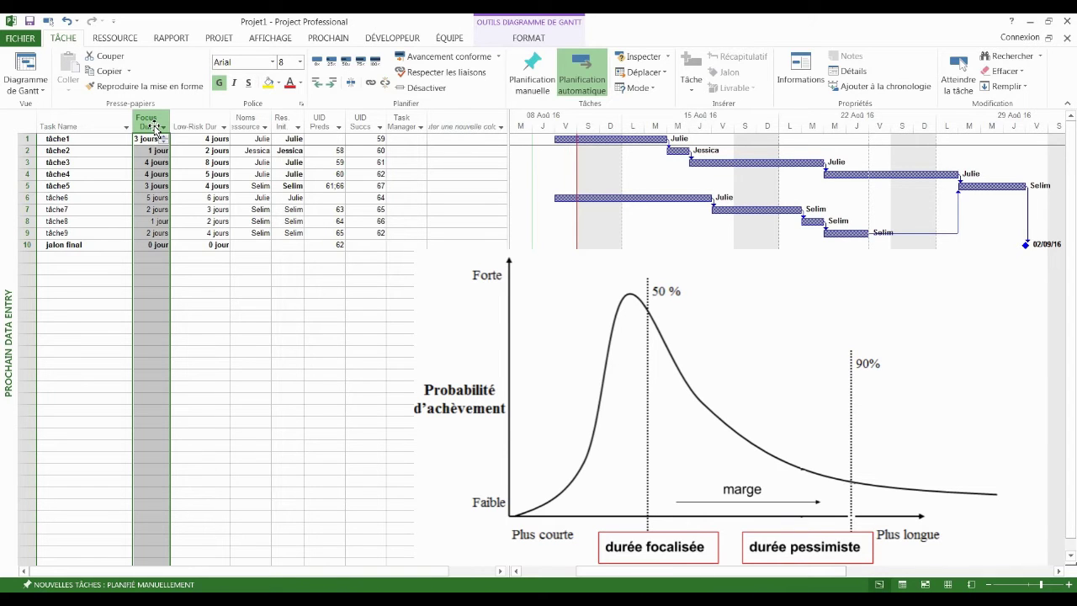
click(194, 124)
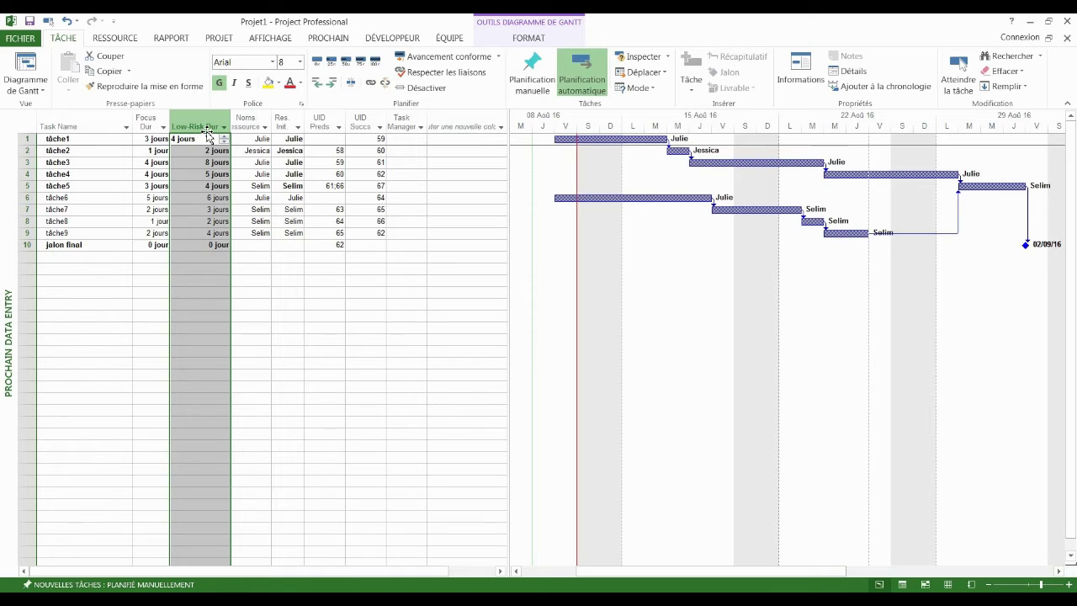
click(249, 122)
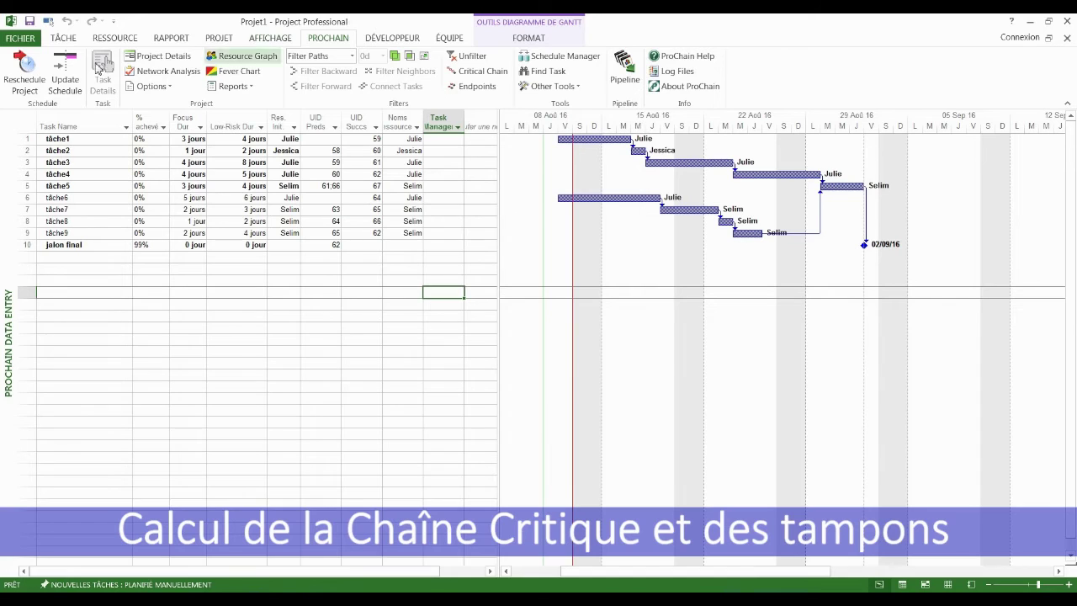
- Reschedule the project with ProChain using status date 02/09/2016 to calculate the critical chain and buffers
click(23, 71)
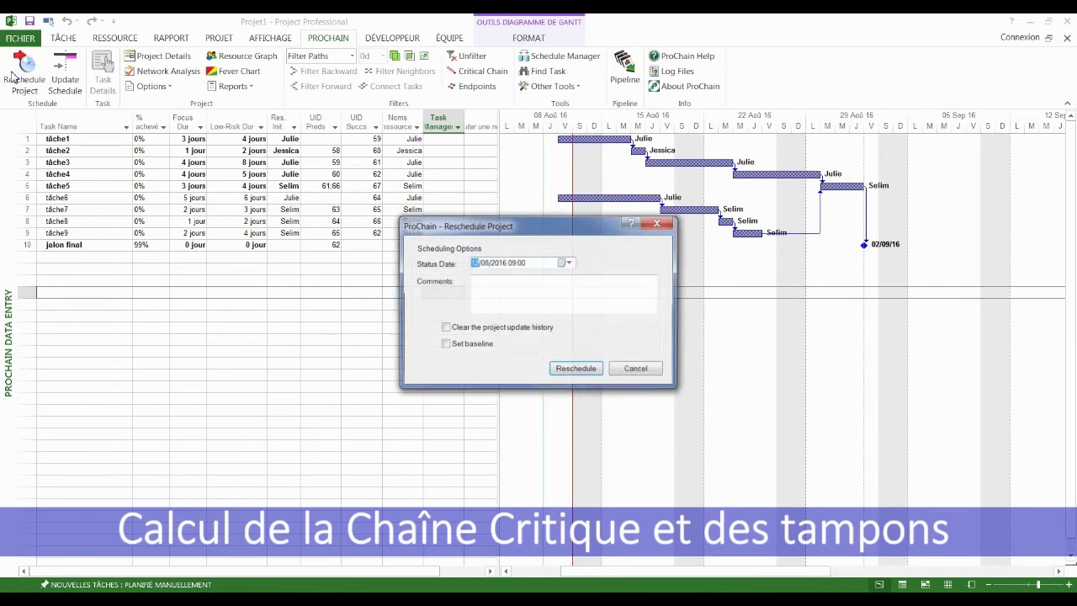
click(569, 263)
click(538, 367)
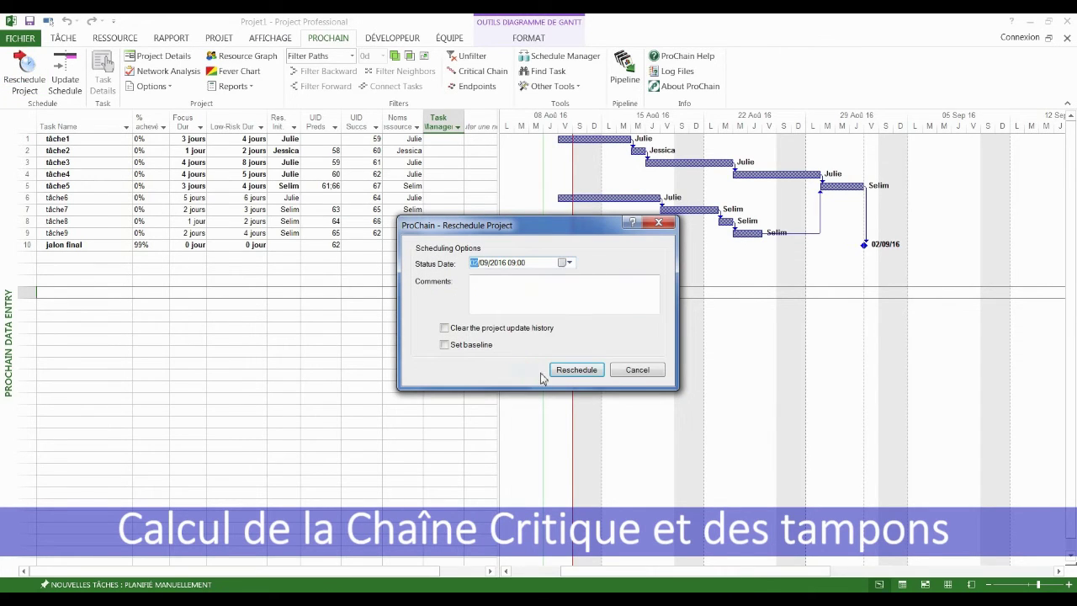
click(562, 370)
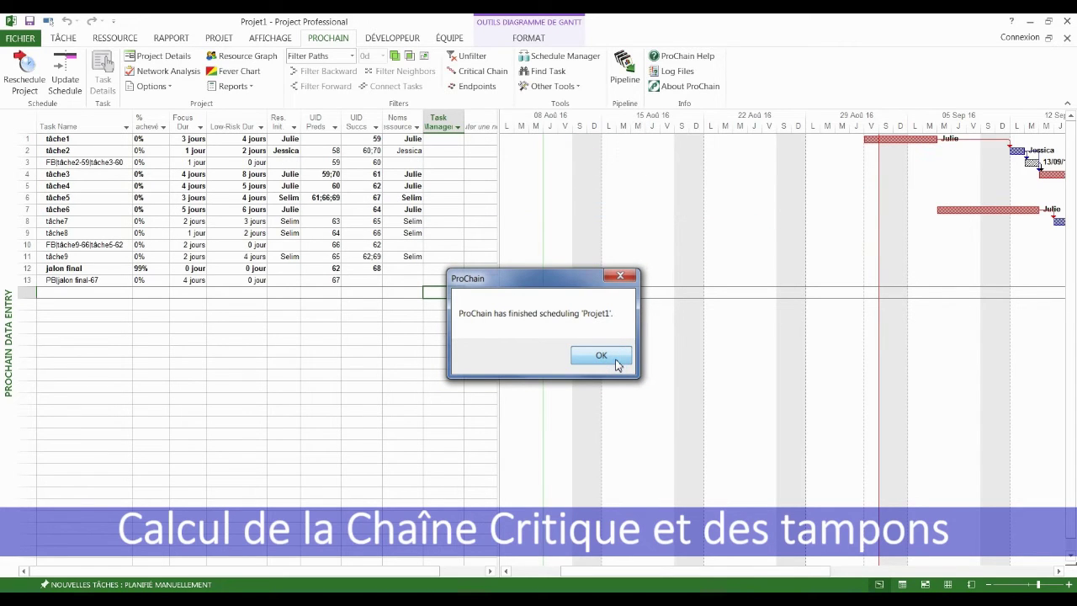
click(617, 363)
- Fit the entire project in the Gantt timeline and examine the project buffer following jalon final
click(273, 38)
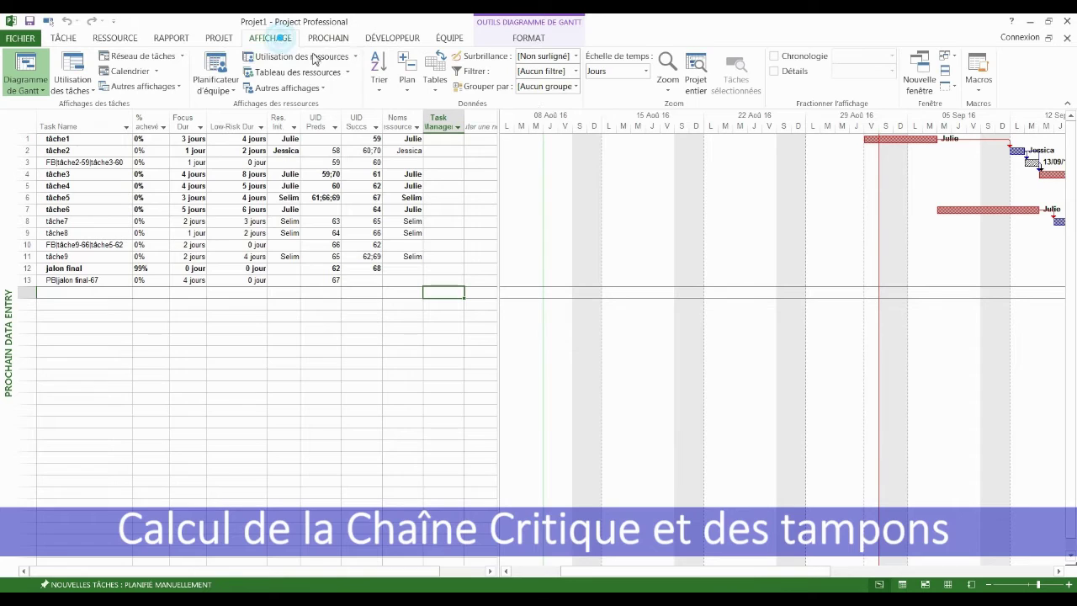
click(704, 76)
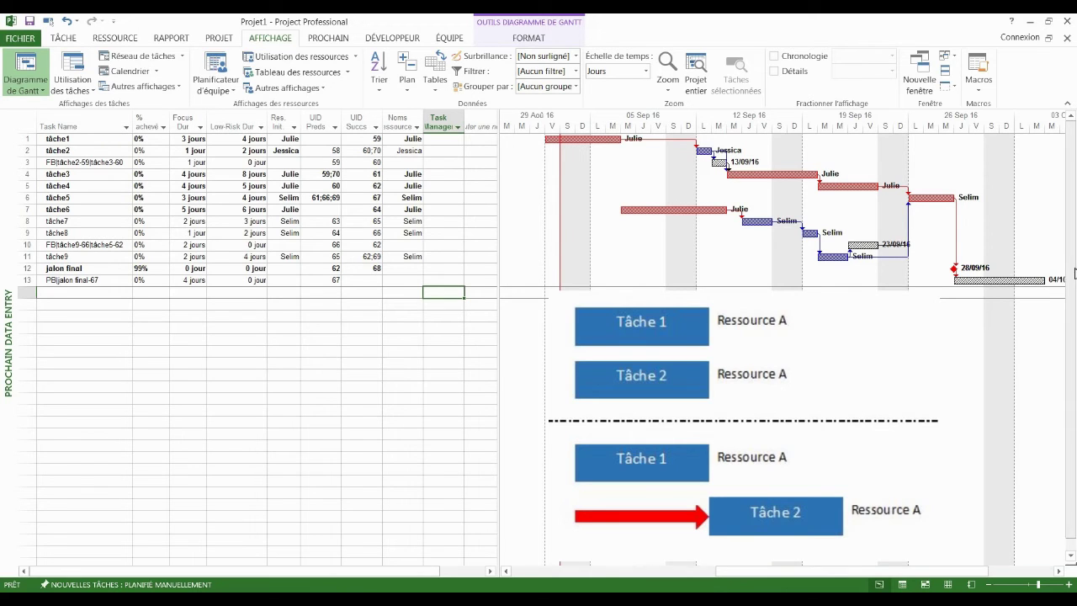
click(1059, 572)
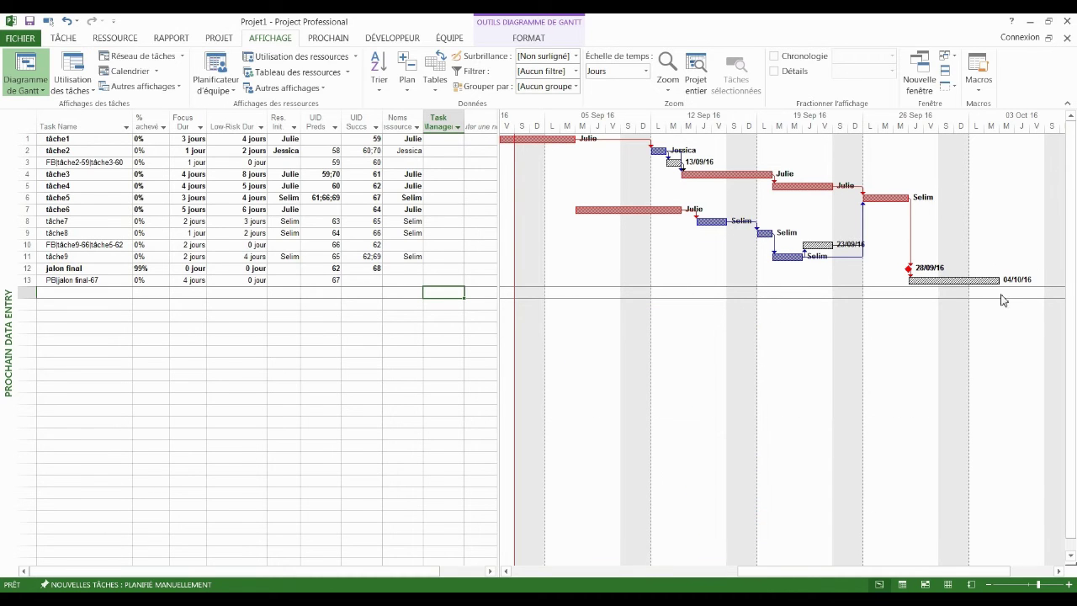
mouse_move(987, 283)
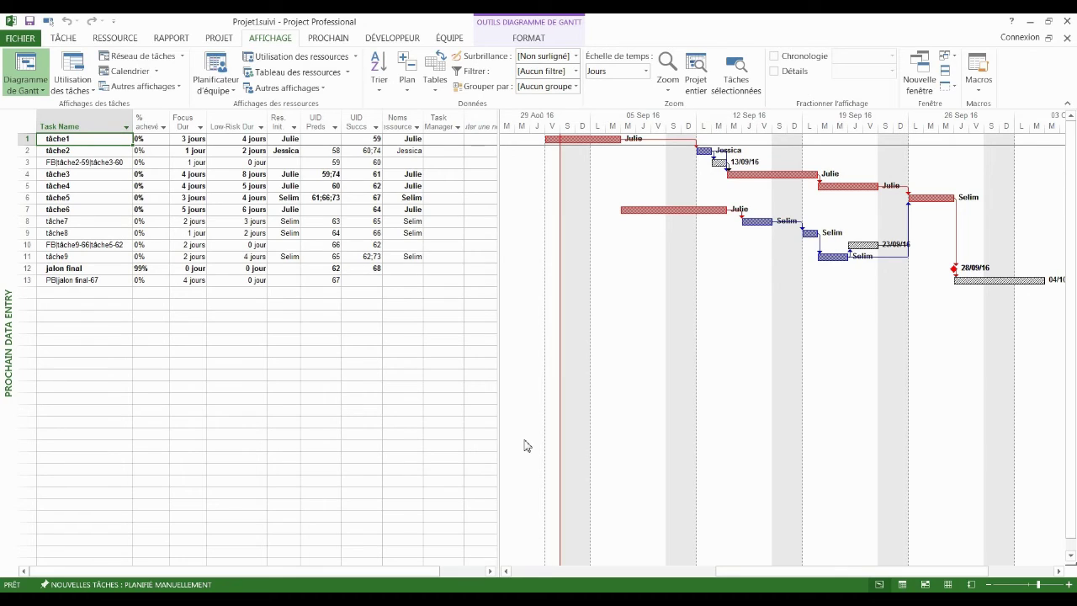
- Update tâche1 in its ProChain task details by setting its remaining duration to 0
click(199, 139)
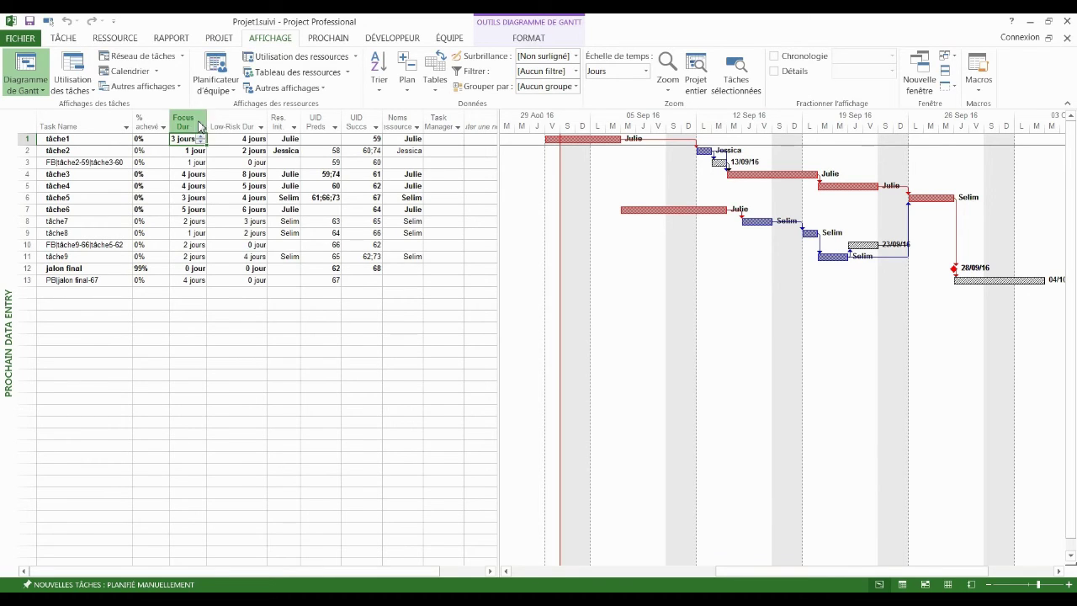
click(324, 40)
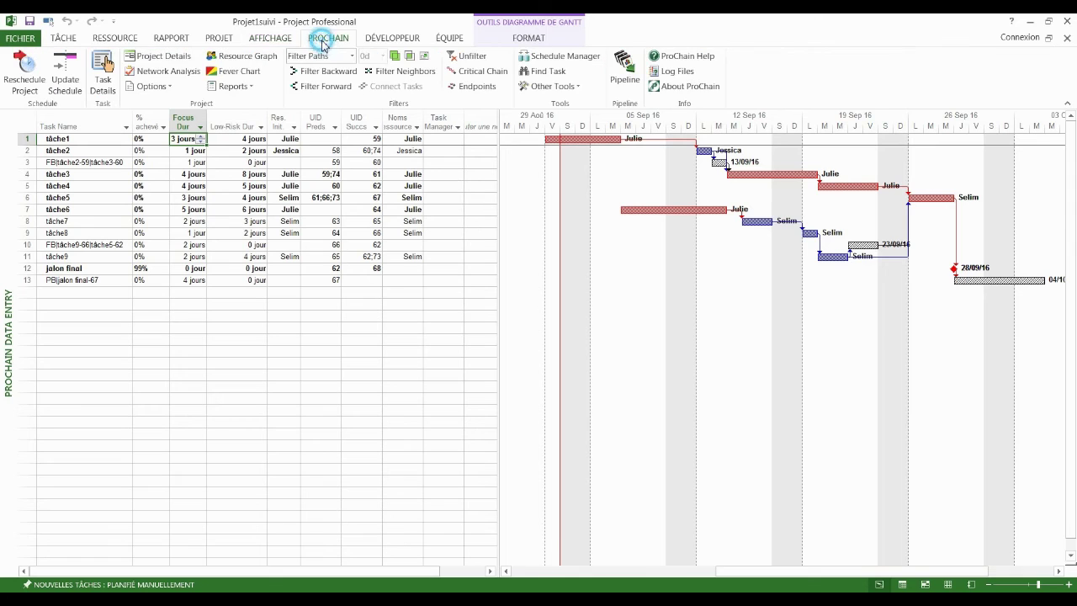
click(103, 74)
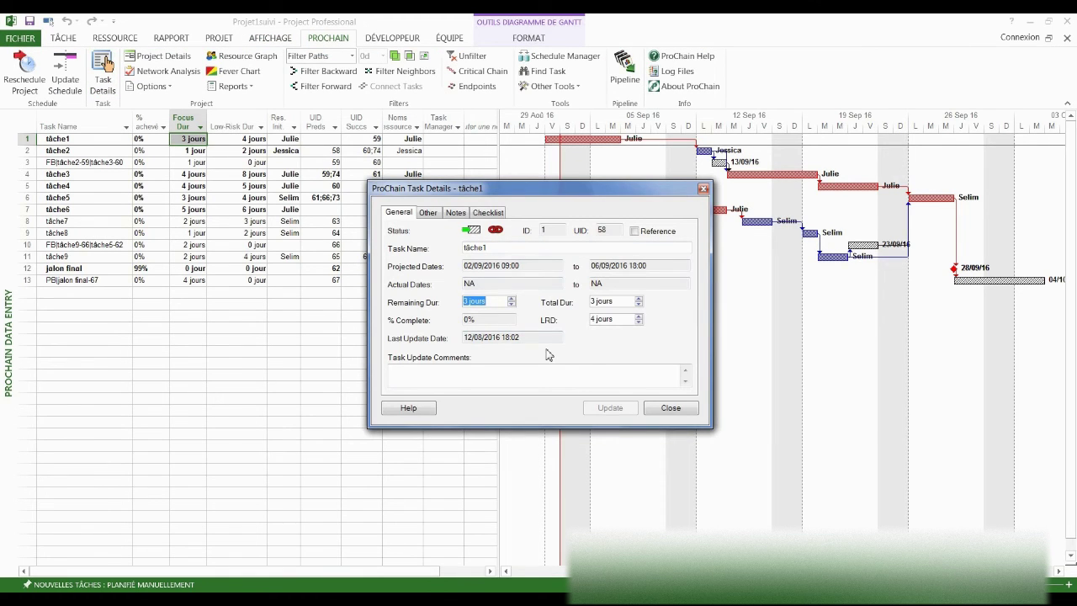
text(0)
click(609, 409)
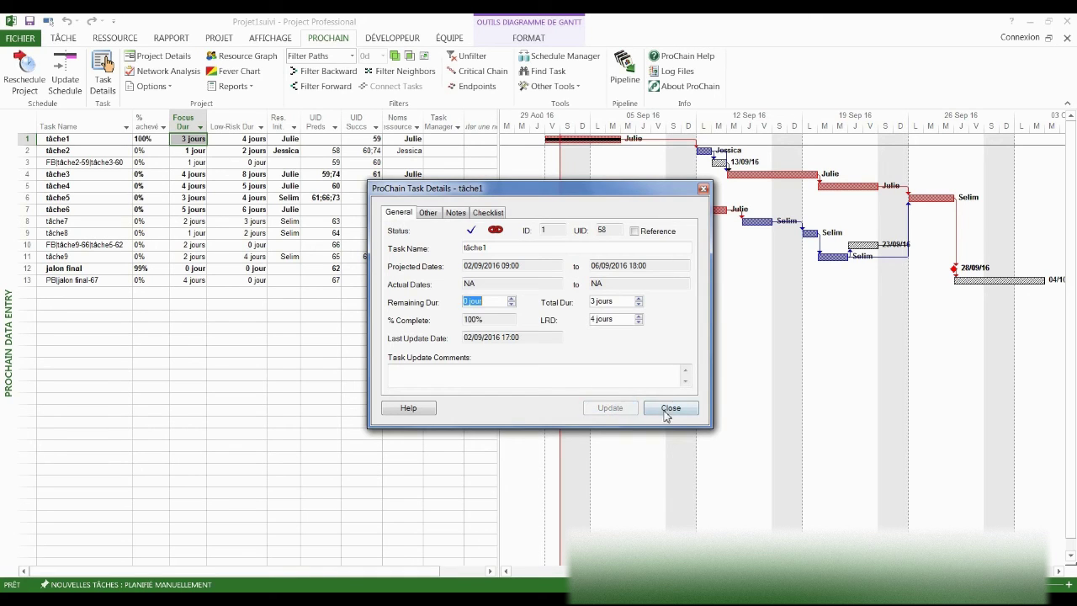
click(669, 409)
- Check the ProChain task details of tâche6 and leave them as they are
click(180, 211)
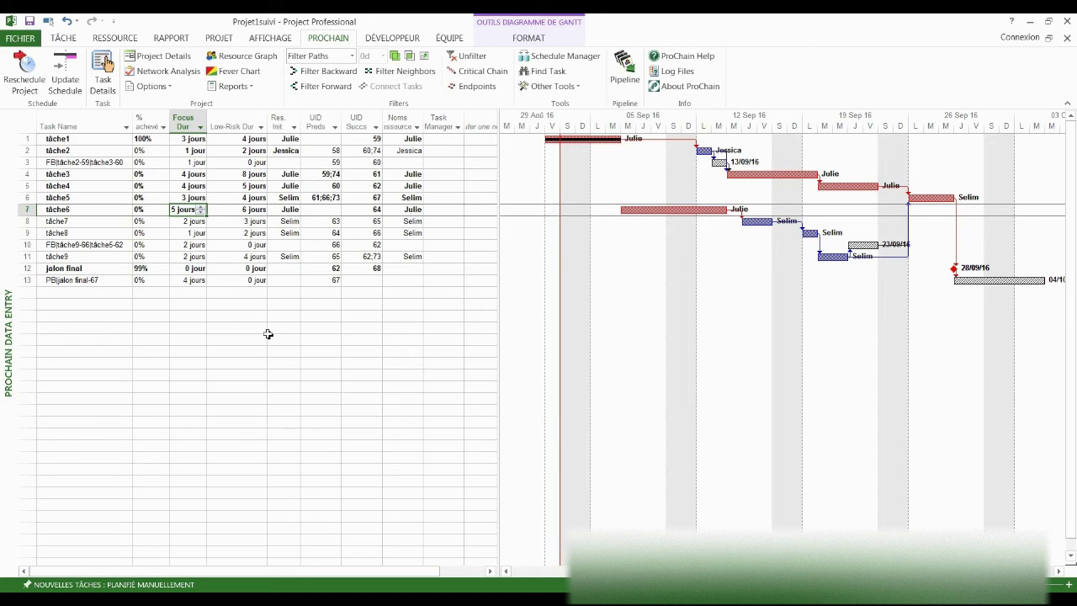
click(104, 78)
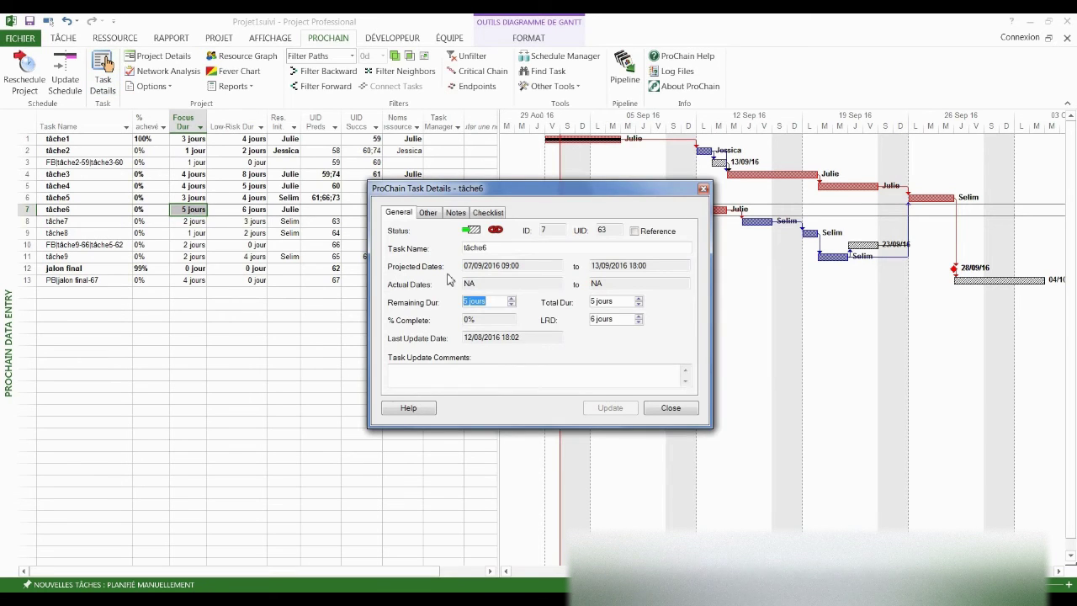
click(671, 408)
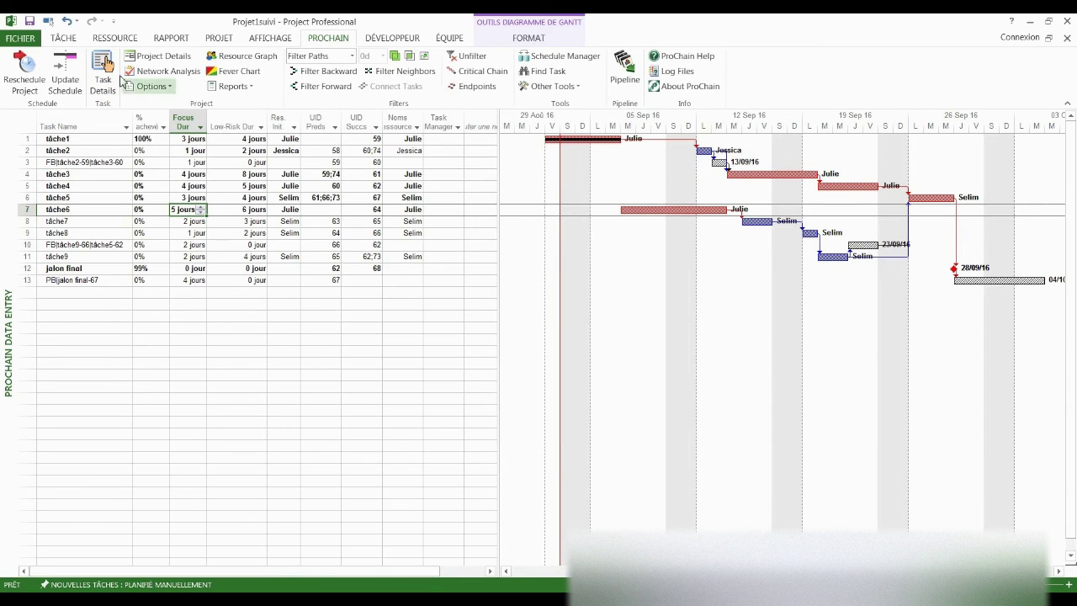
- Update the project schedule with the status date set to 09/09/2016
click(64, 74)
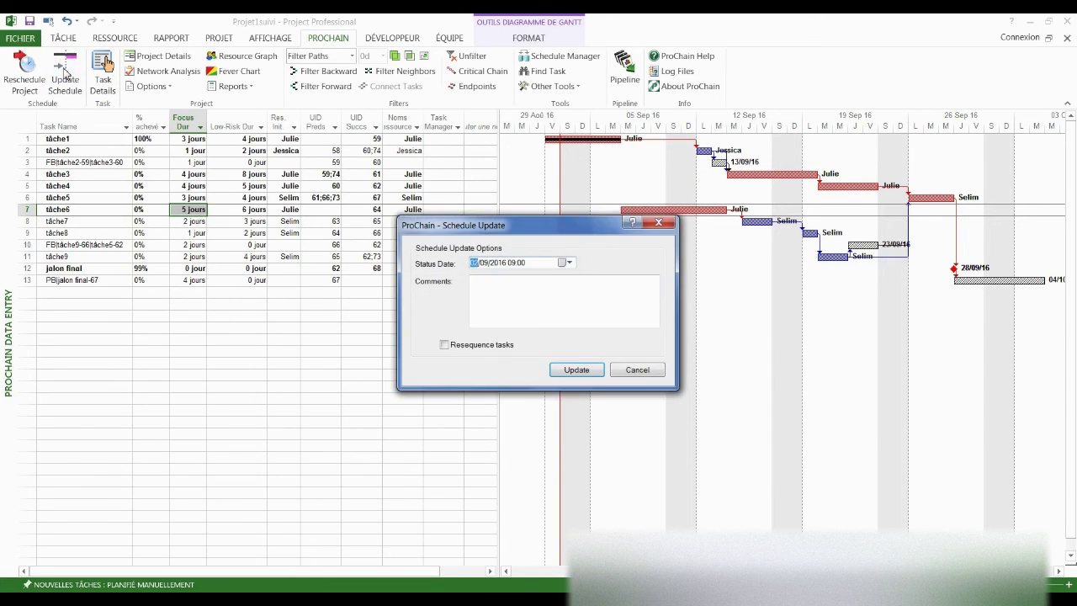
click(567, 263)
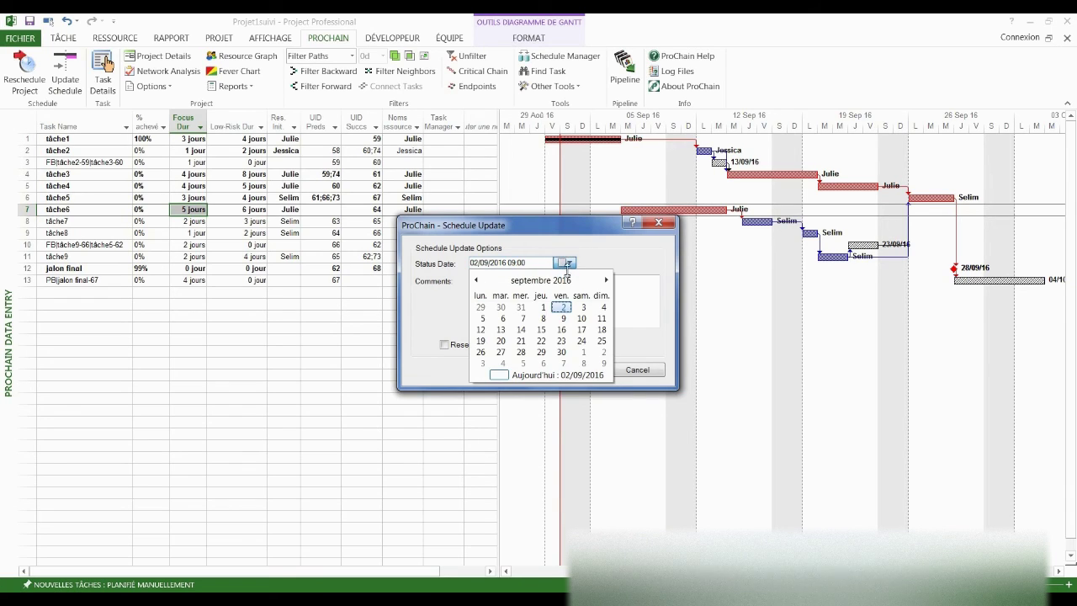
click(563, 319)
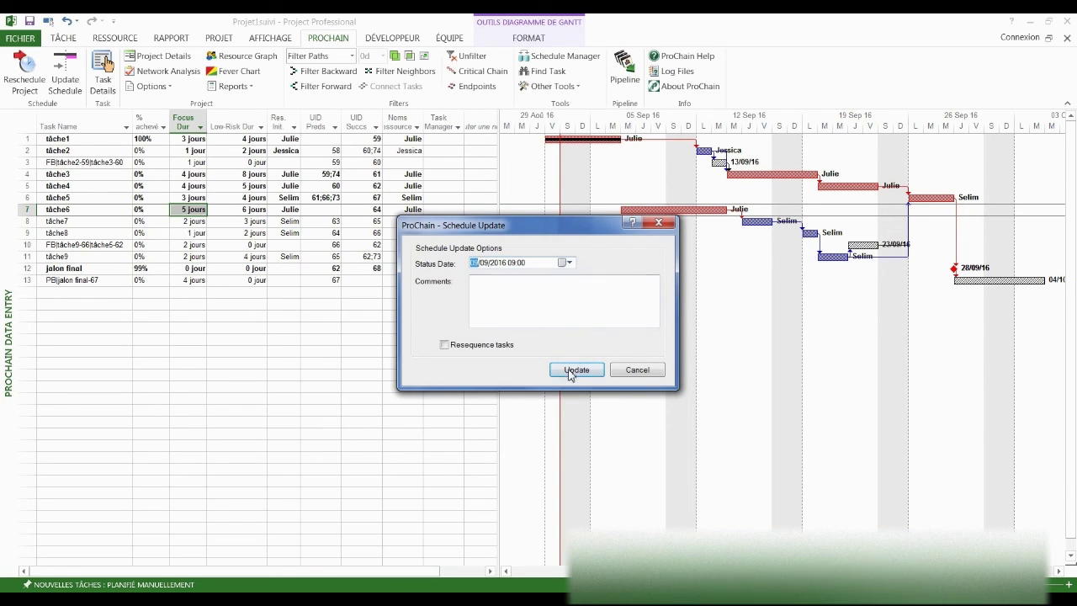
click(568, 370)
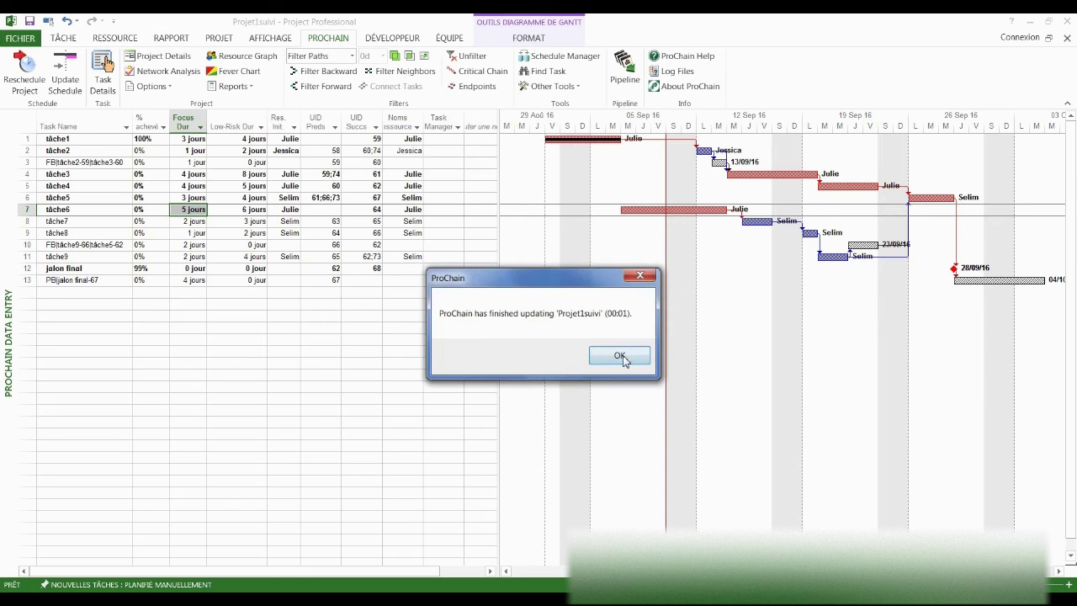
click(618, 360)
- Switch to the ProChain Update view and fit the entire project in the timeline
right_click(7, 321)
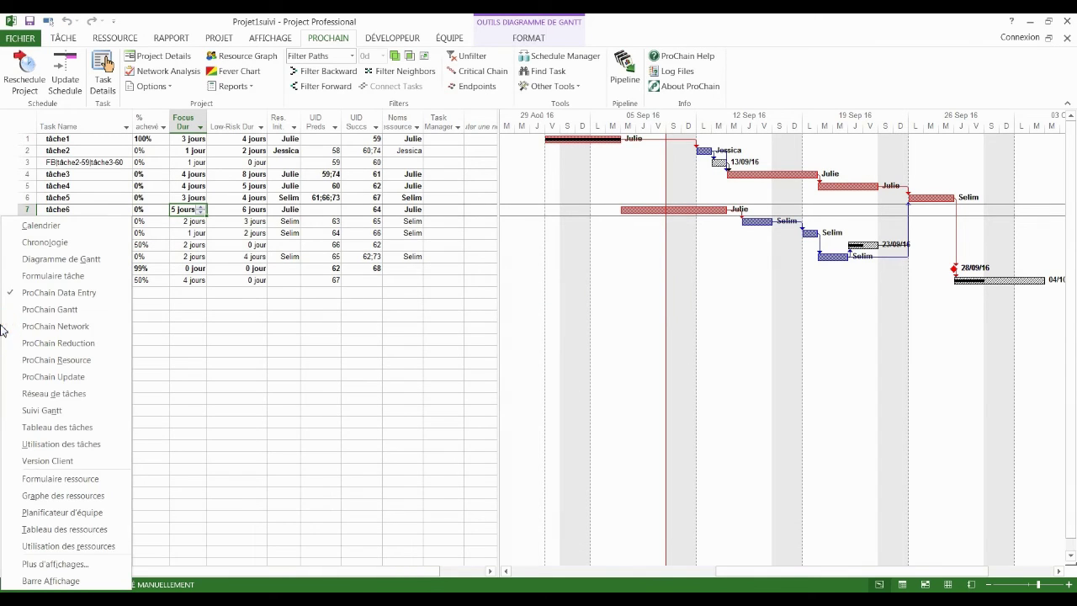
click(61, 378)
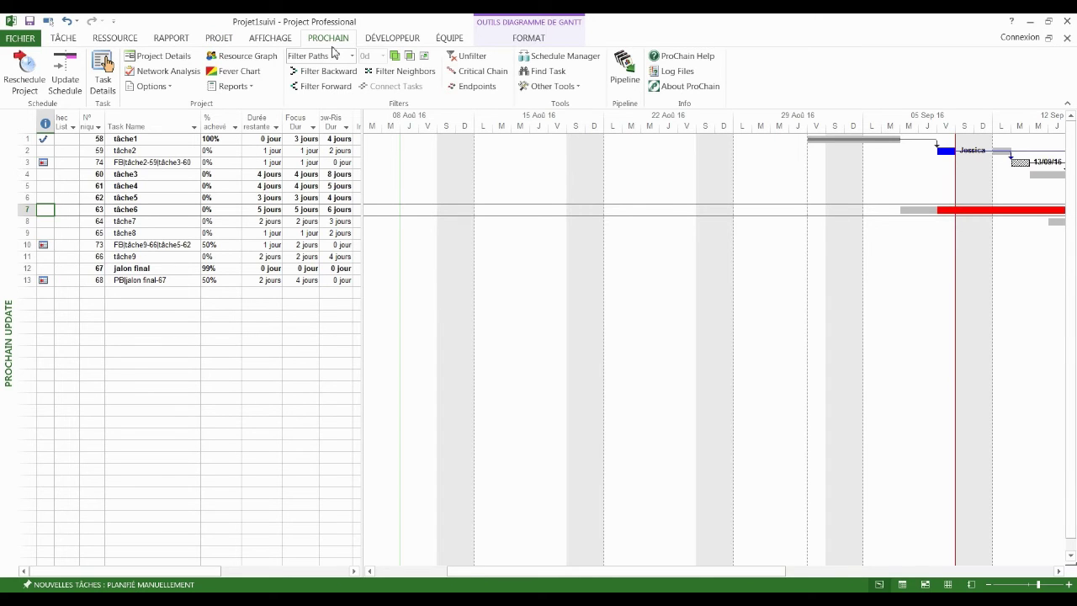
click(278, 39)
click(695, 79)
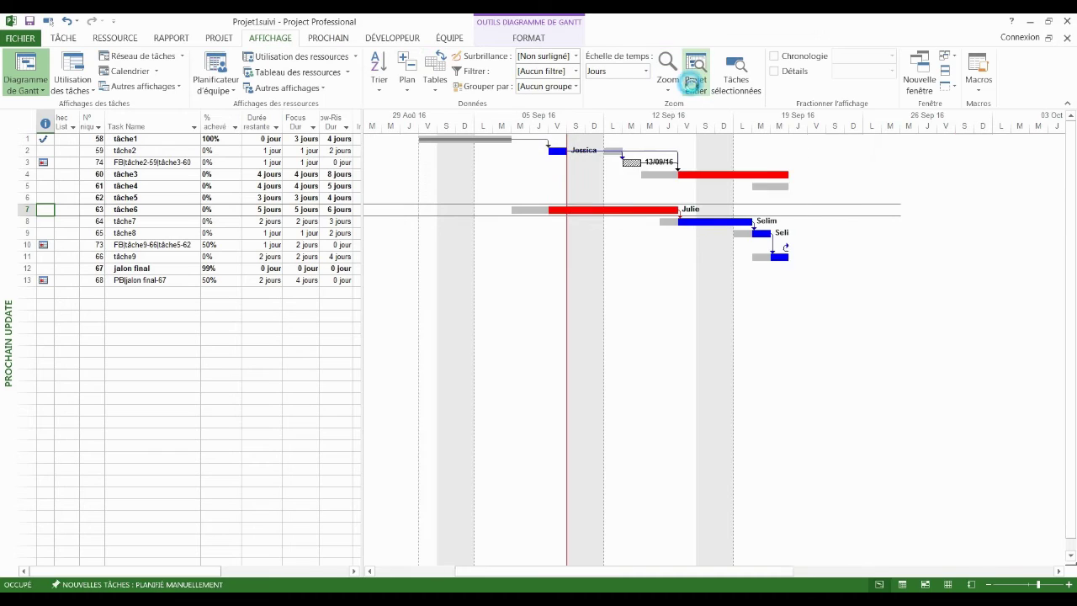
- Inspect the tâche6 bar and the final project buffer bar, and display the ProChain Fever Chart for jalon final
click(586, 212)
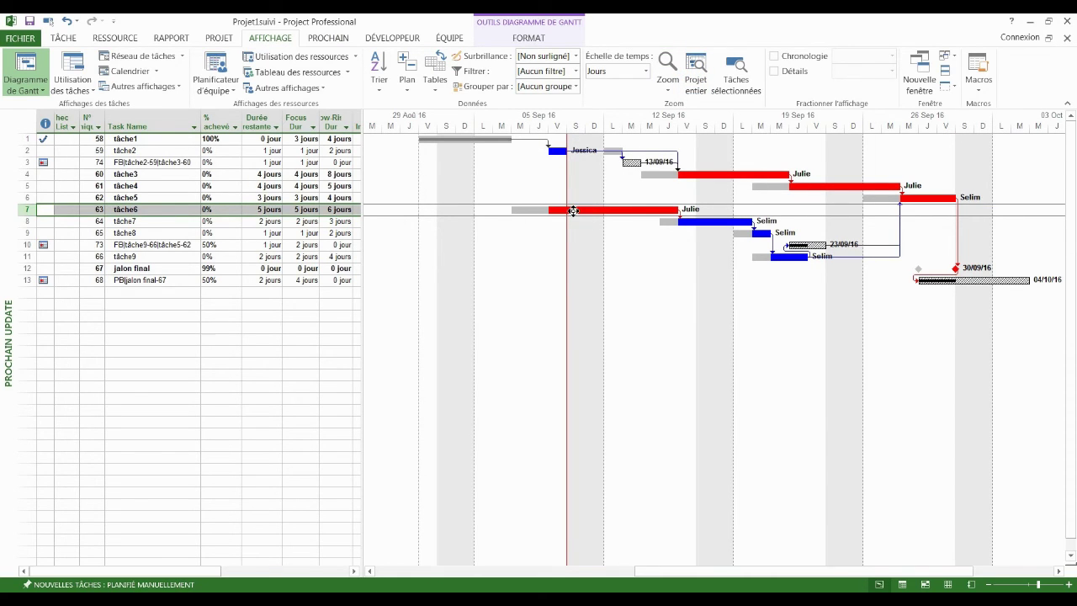
mouse_move(573, 211)
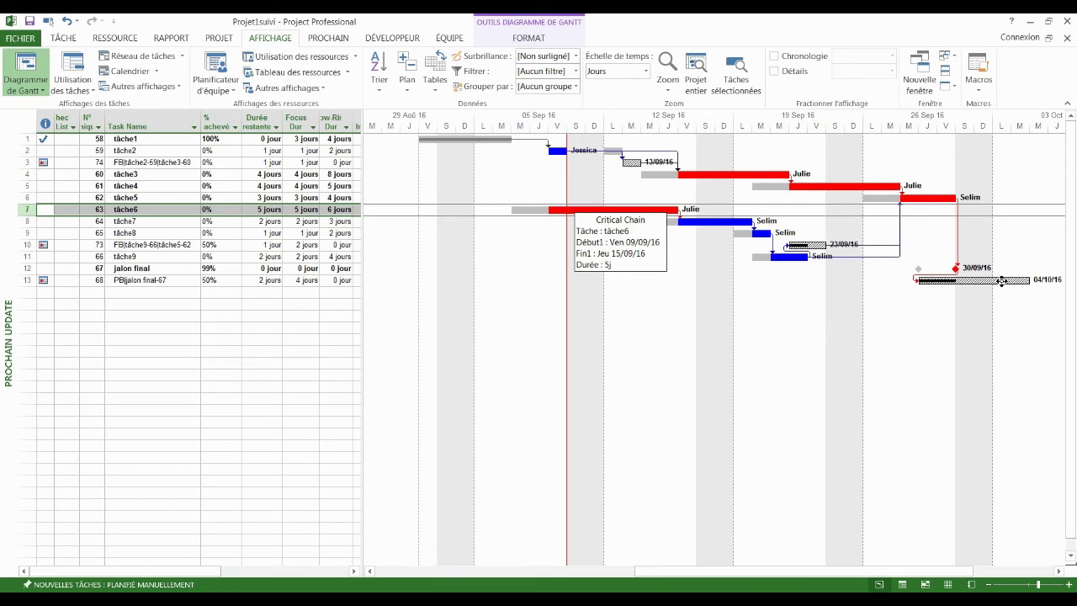
mouse_move(998, 283)
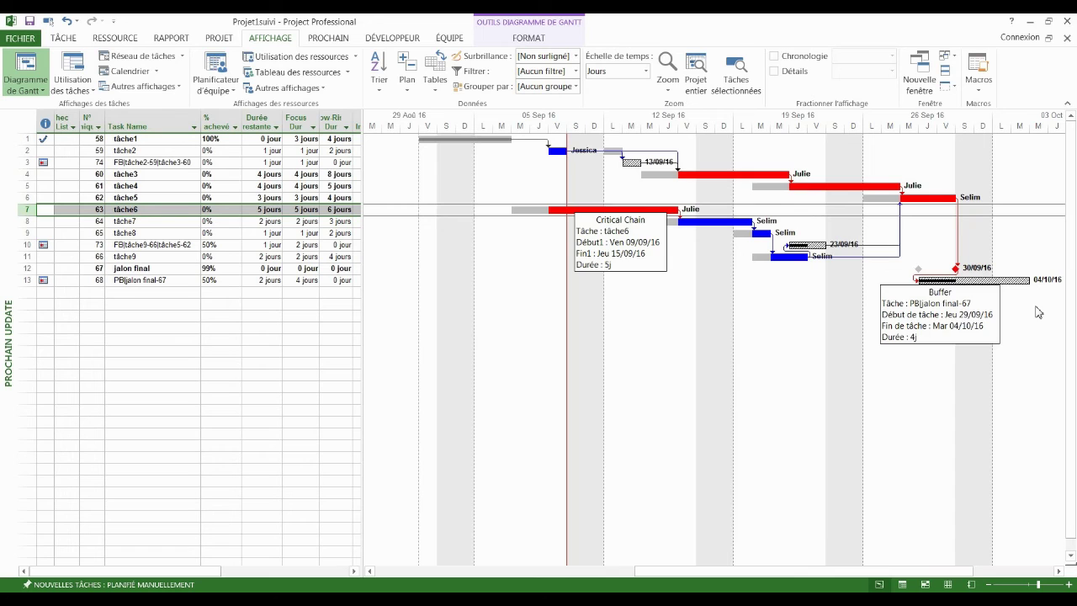
click(328, 38)
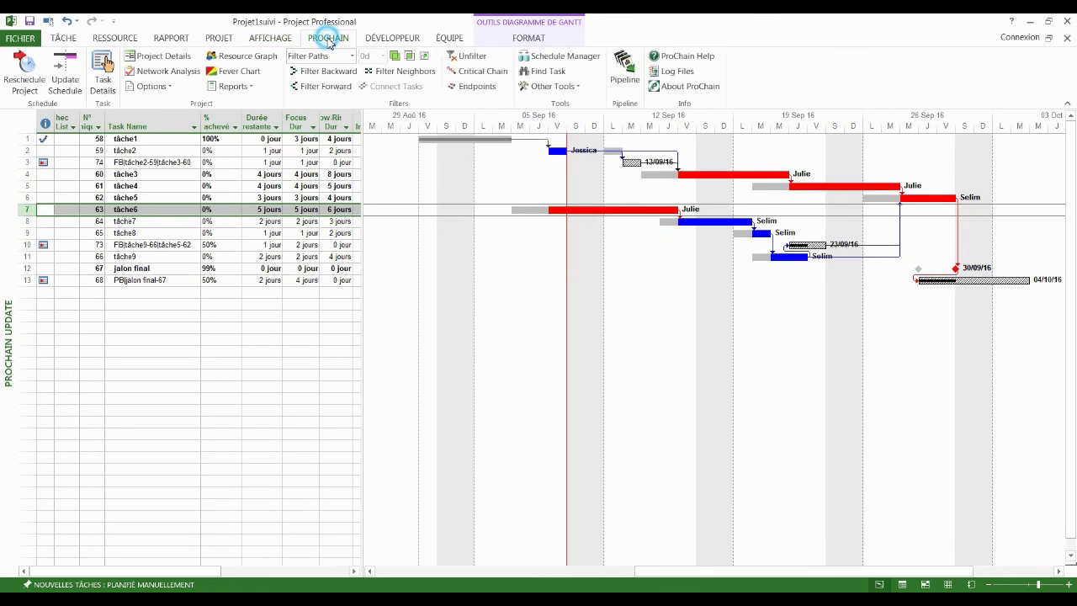
click(235, 70)
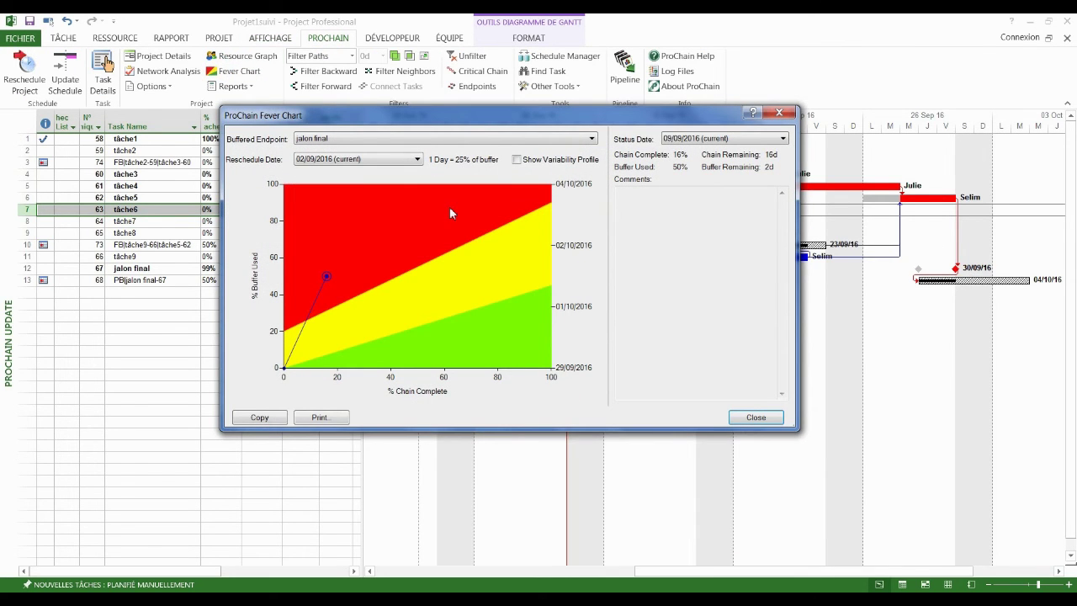